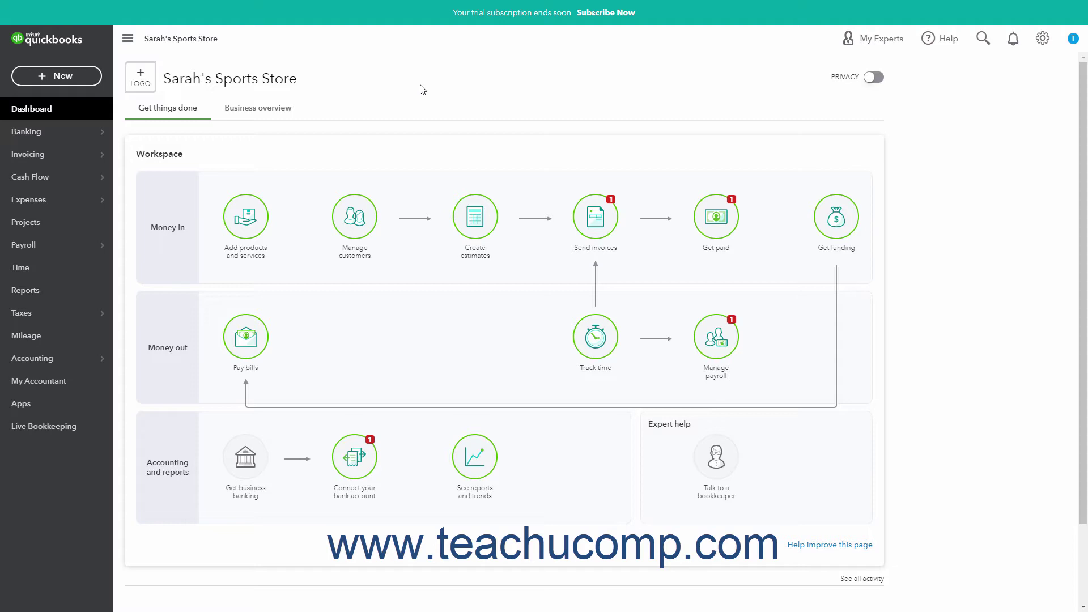
Go to the Taxes Sales Tax page and look over the available sales tax reports.
{"action": "left_click", "coordinate": [37, 322]}
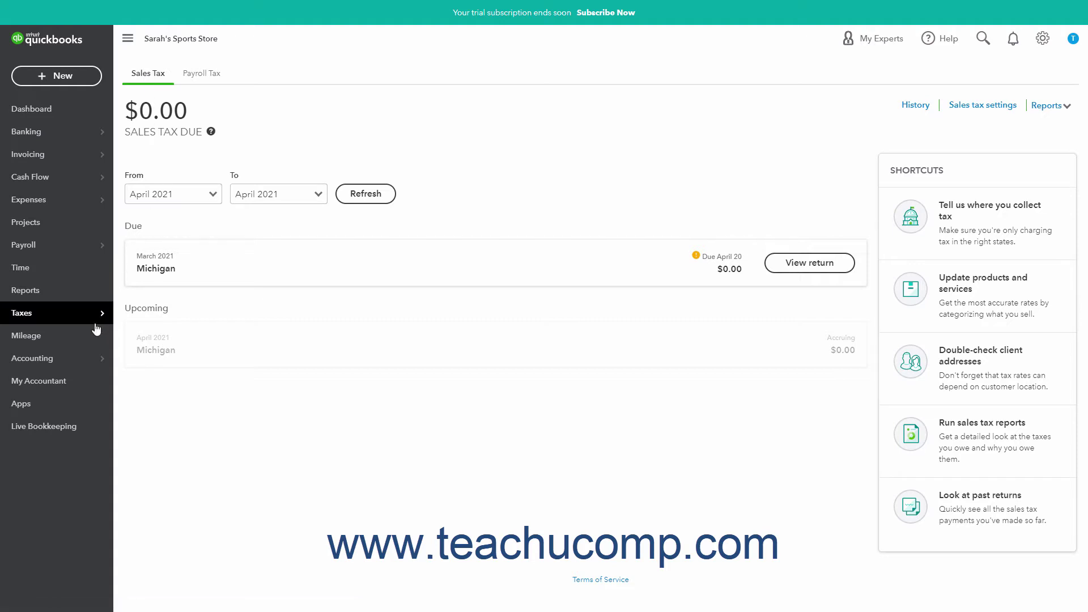
{"action": "mouse_move", "coordinate": [96, 326]}
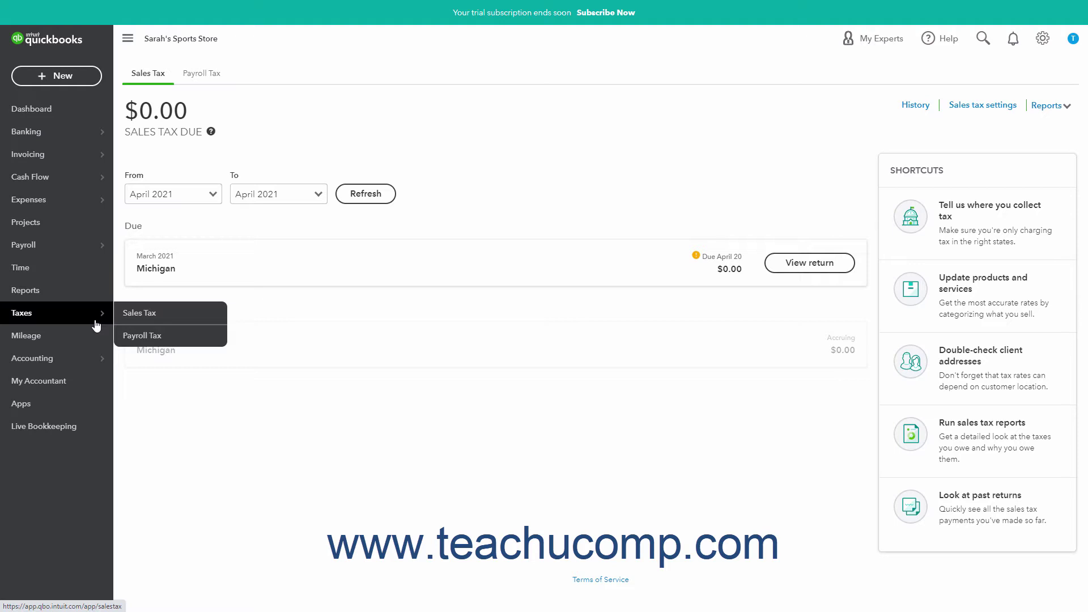
{"action": "left_click", "coordinate": [140, 321]}
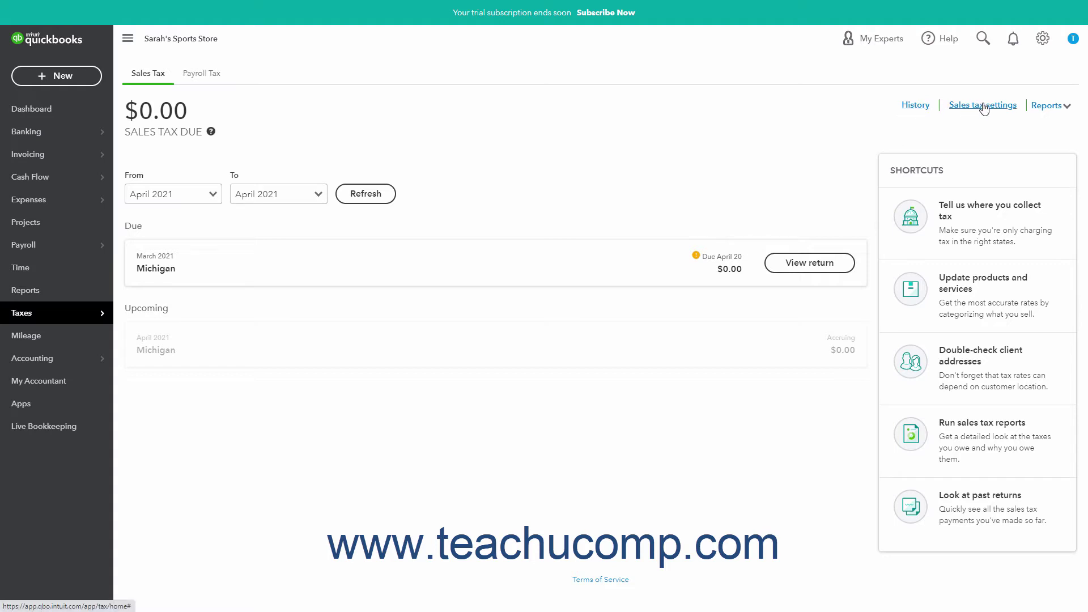
{"action": "left_click", "coordinate": [1049, 108]}
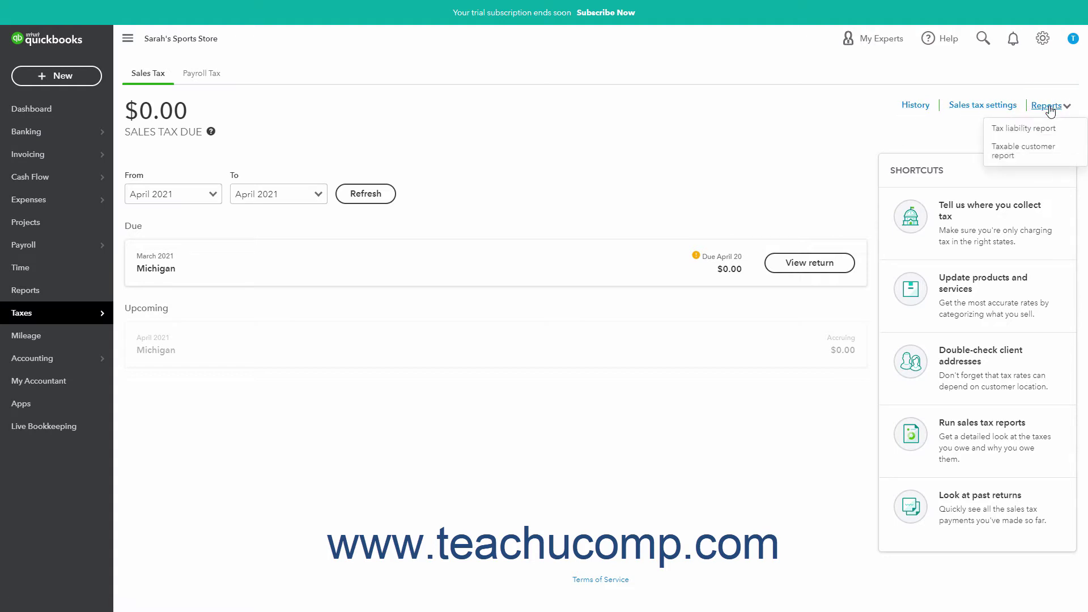
{"action": "left_click", "coordinate": [969, 131]}
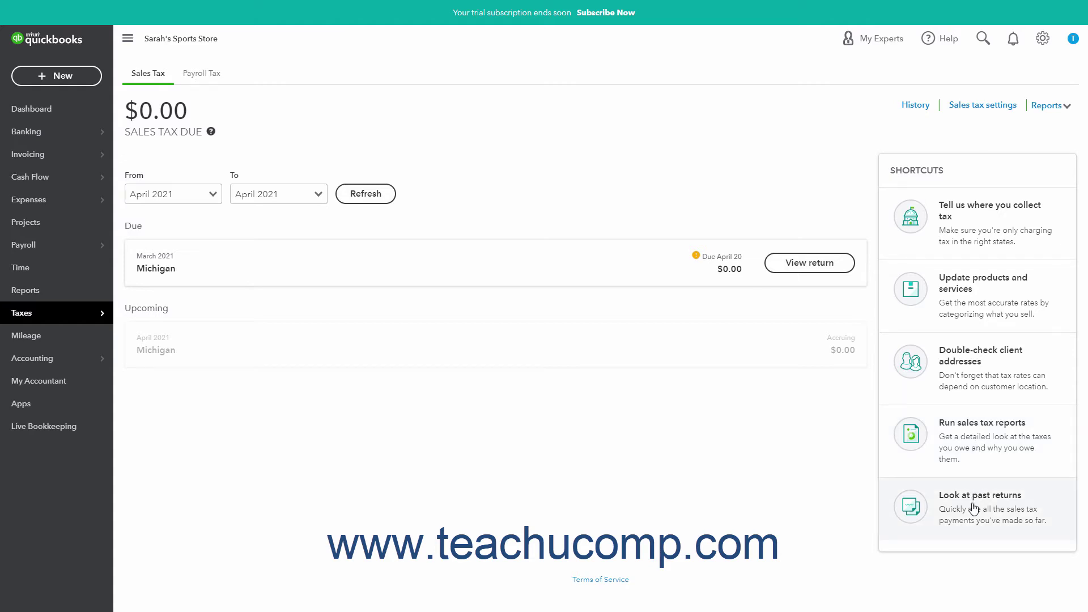
Open sales tax settings, answering No to the turn-off prompt so sales tax stays on.
{"action": "left_click", "coordinate": [981, 108]}
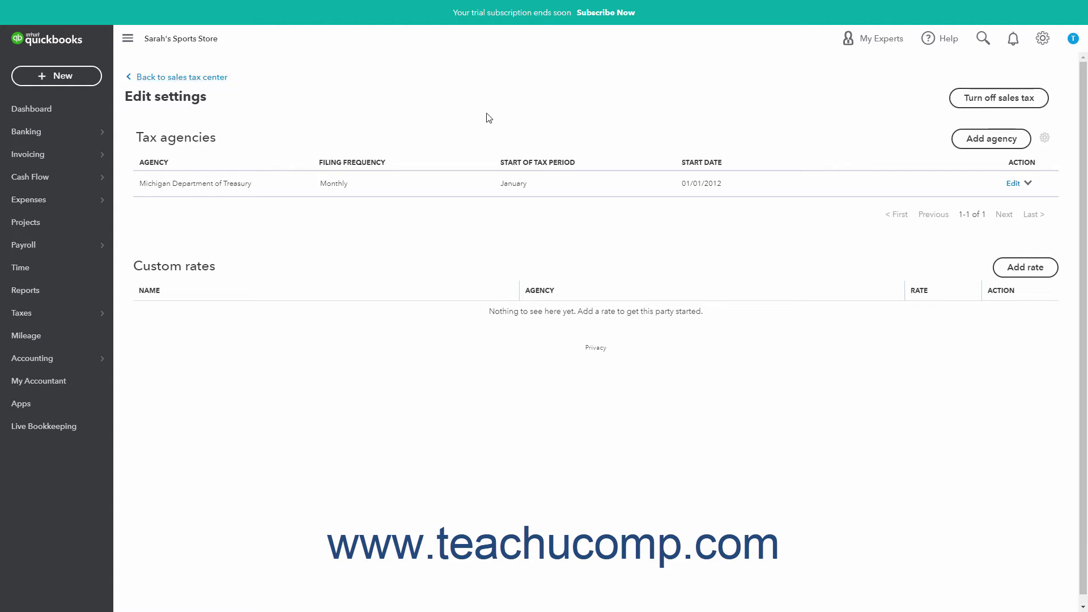
{"action": "left_click", "coordinate": [974, 101]}
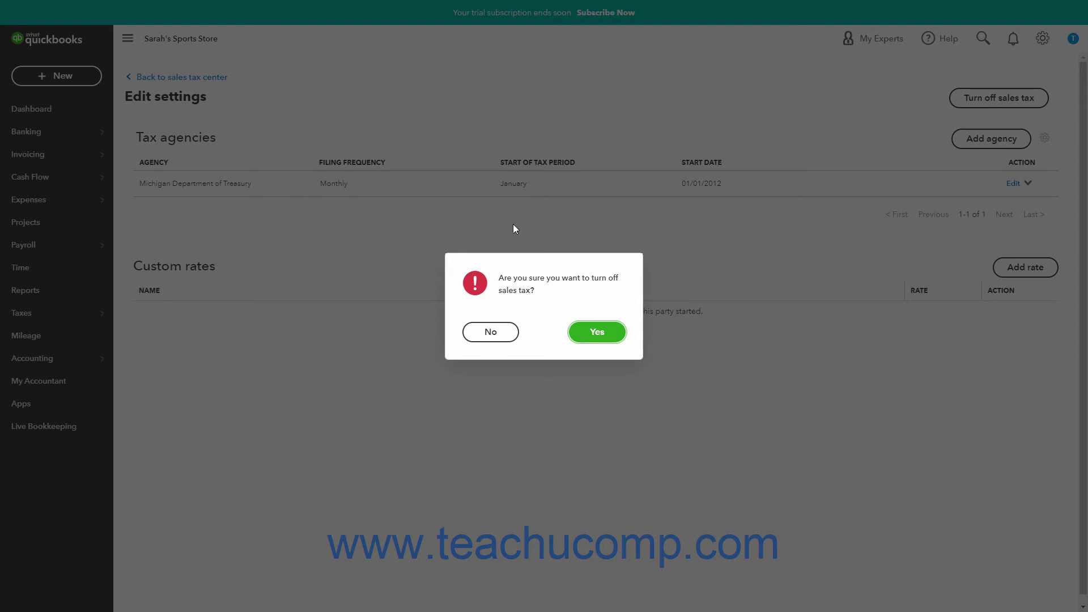
{"action": "left_click", "coordinate": [497, 340]}
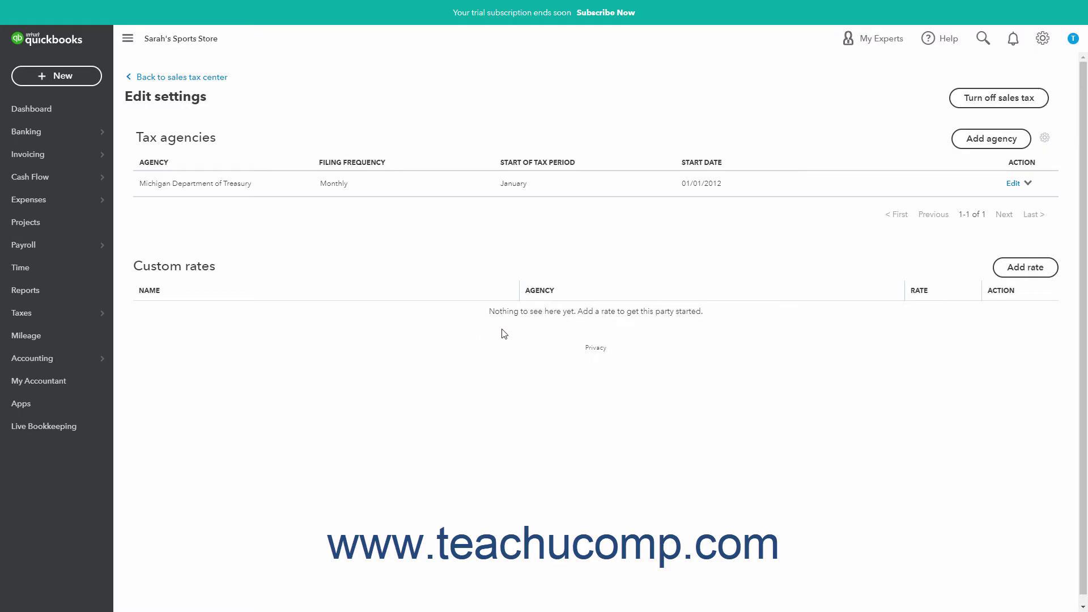
Add the California Department of Tax and Fee Administration agency, filing Yearly, starting May 1, 2021.
{"action": "left_click", "coordinate": [967, 146]}
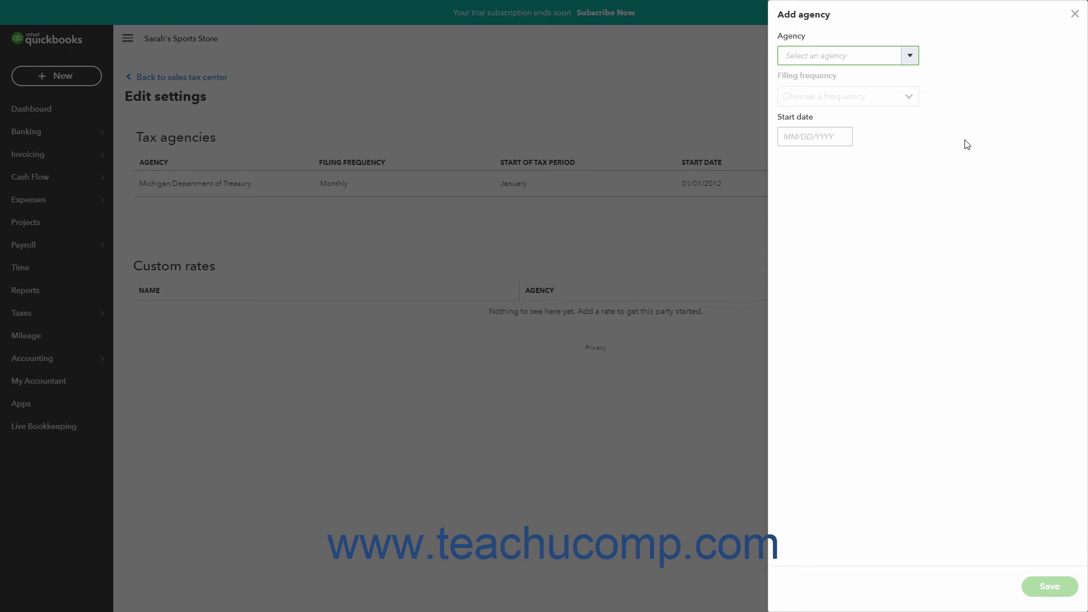
{"action": "left_click", "coordinate": [909, 59]}
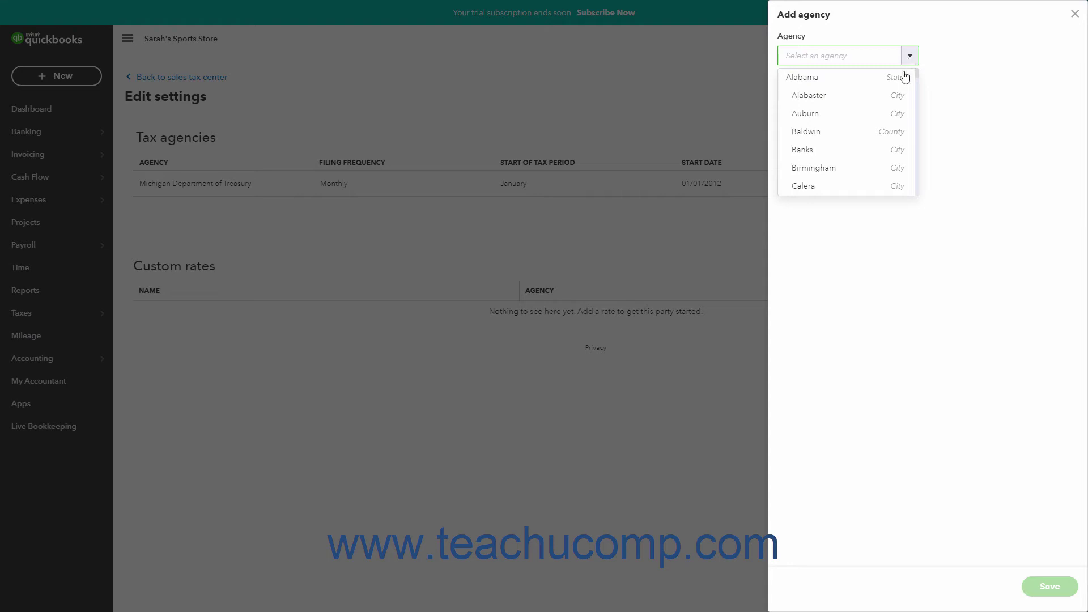
{"action": "scroll", "coordinate": [887, 113], "scroll_direction": "down", "scroll_amount": 10}
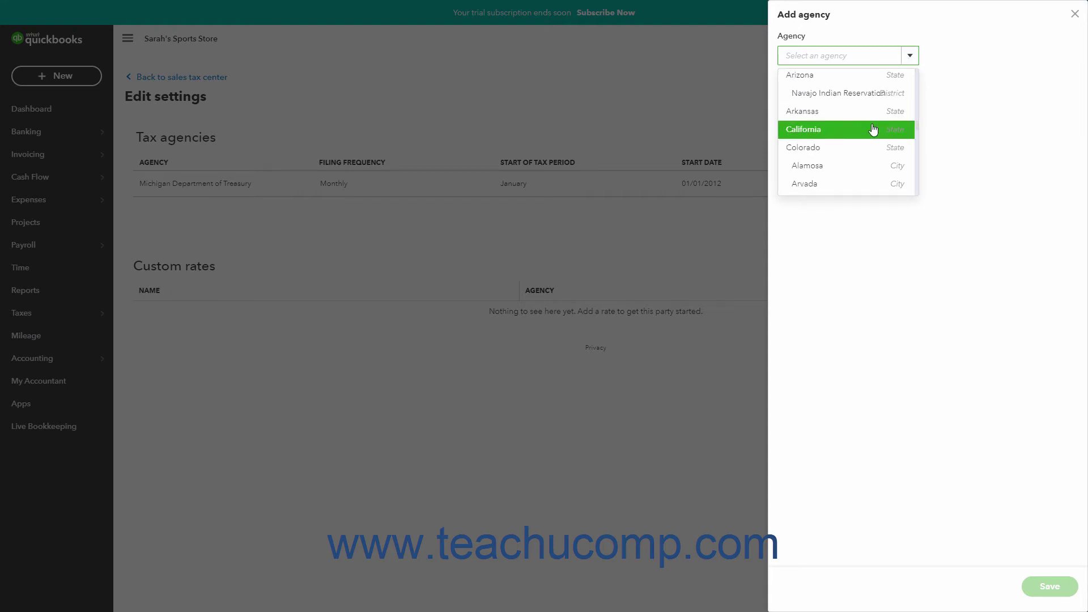
{"action": "left_click", "coordinate": [872, 129]}
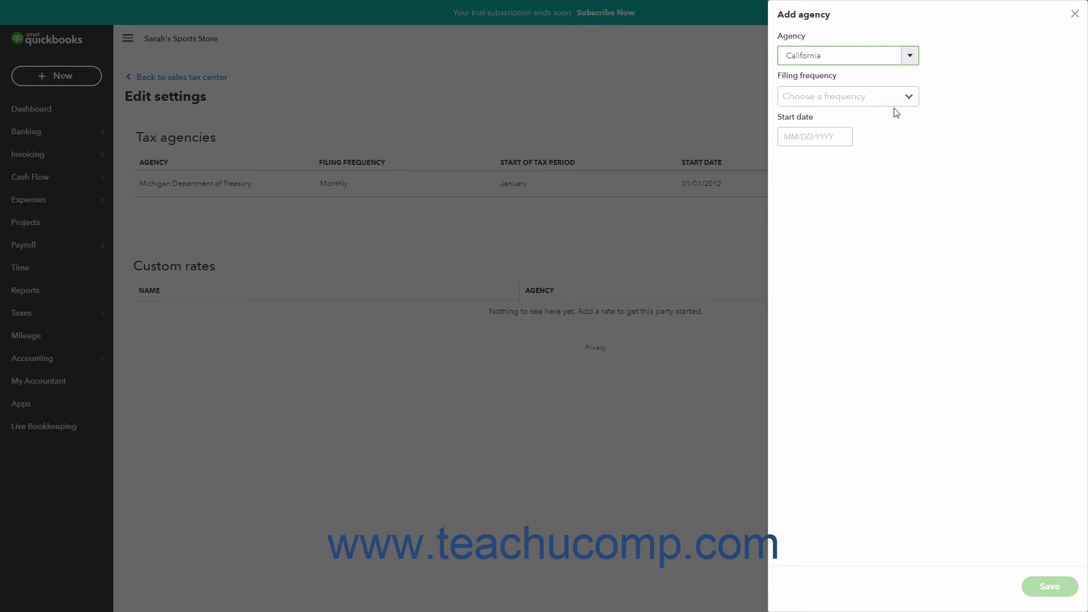
{"action": "left_click", "coordinate": [909, 97]}
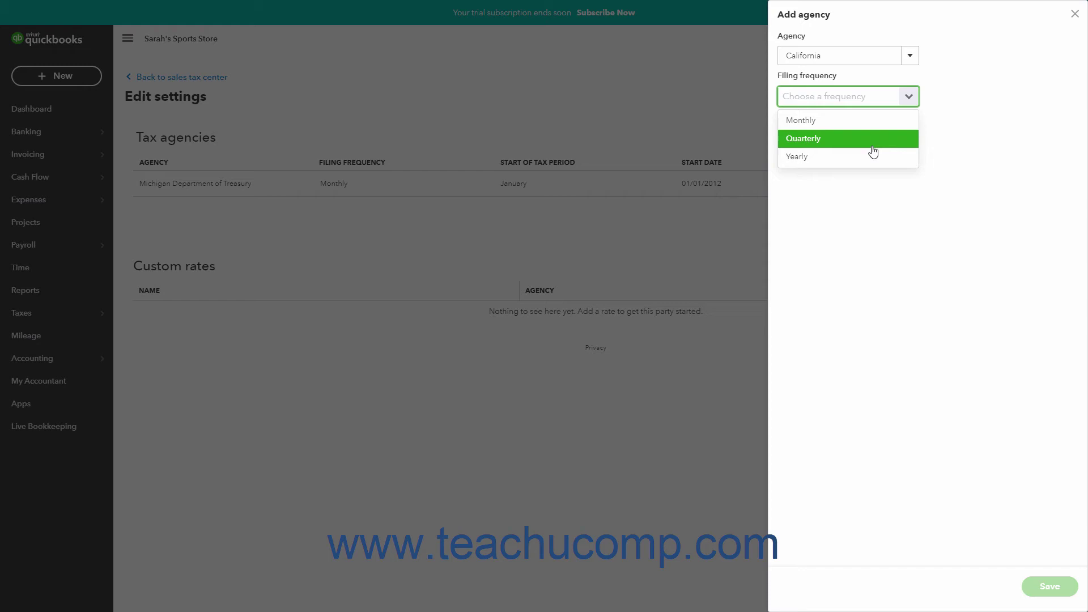
{"action": "left_click", "coordinate": [873, 156]}
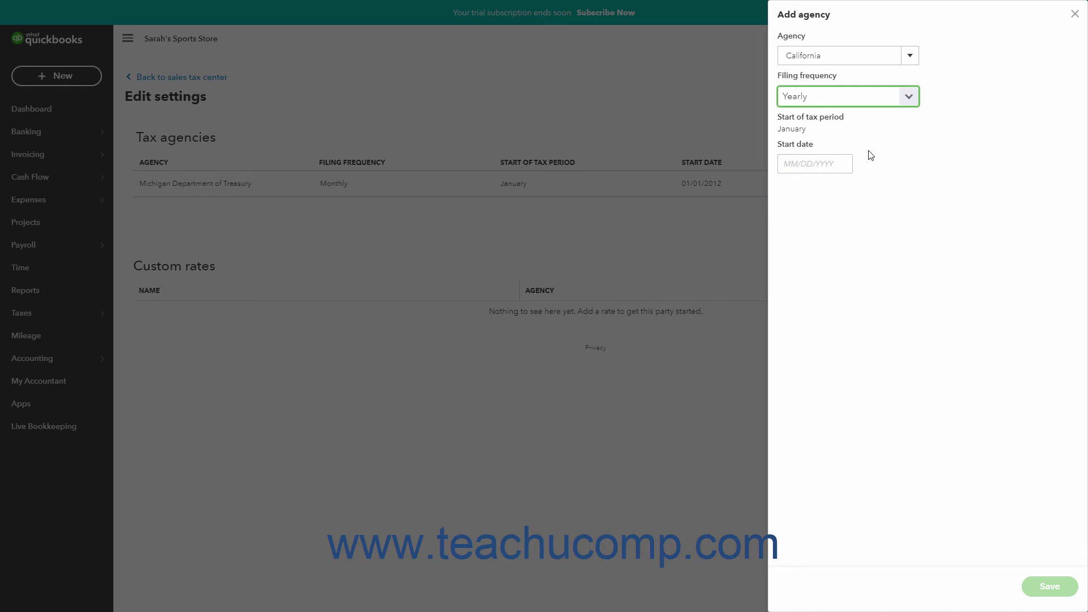
{"action": "left_click", "coordinate": [833, 164]}
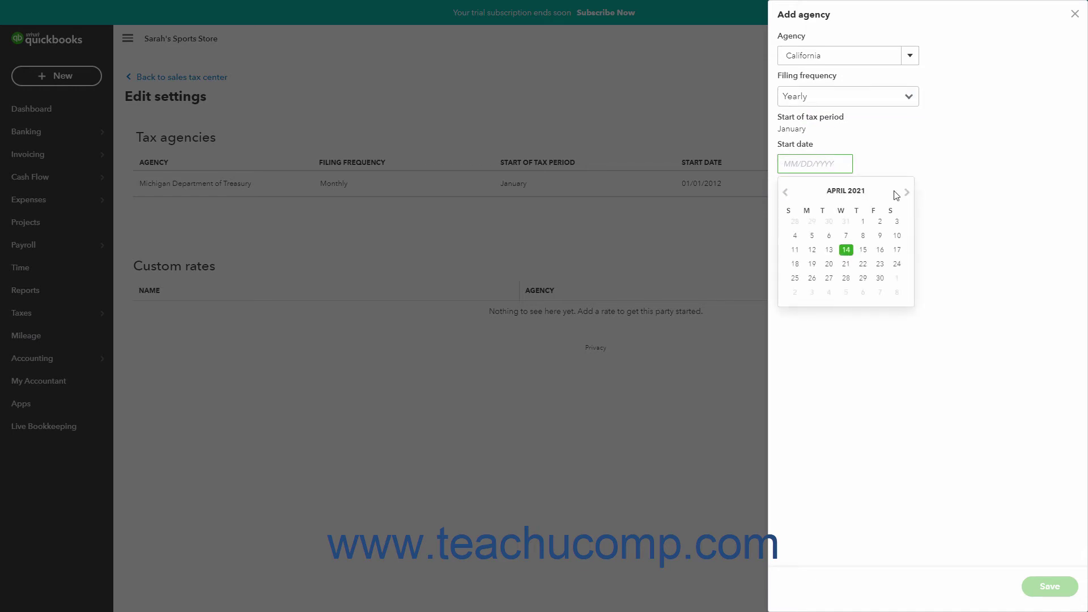
{"action": "left_click", "coordinate": [905, 191]}
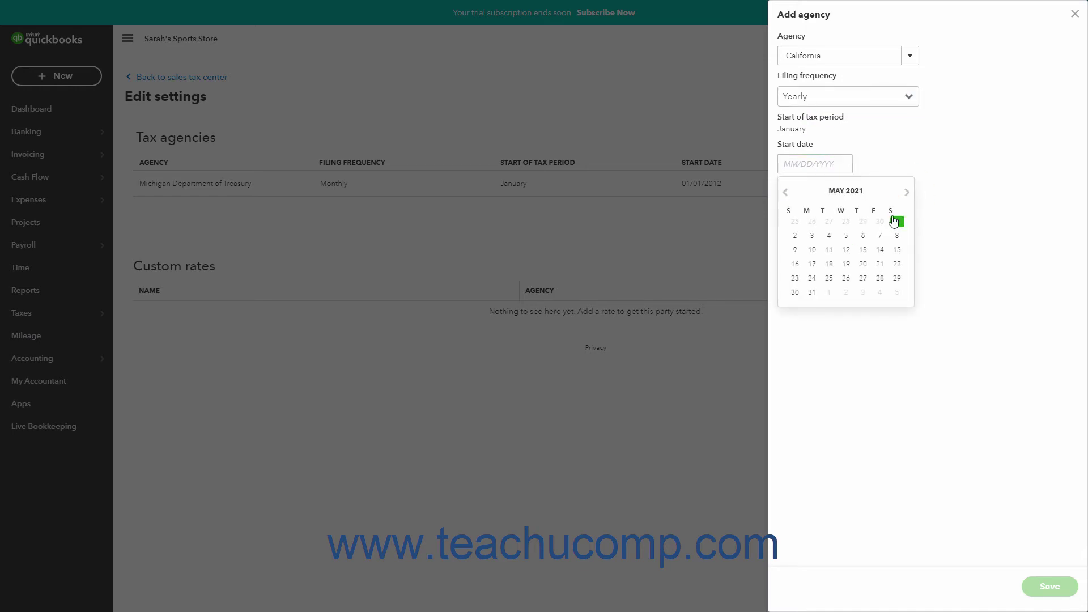
{"action": "left_click", "coordinate": [896, 221]}
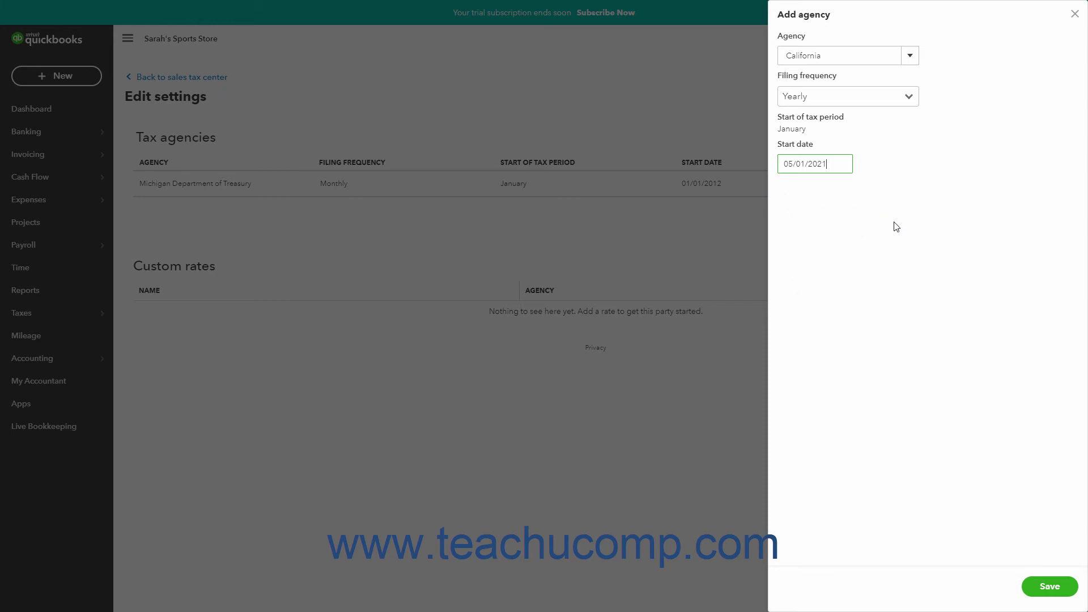
{"action": "left_click", "coordinate": [1053, 588]}
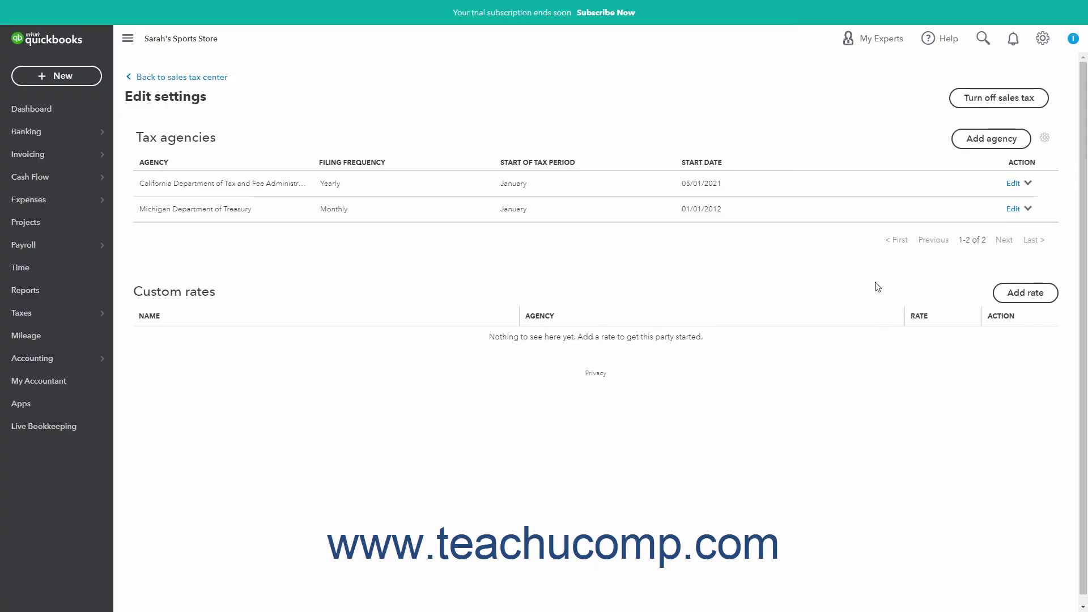
Make the California Department of Tax and Fee Administration agency inactive and confirm it.
{"action": "left_click", "coordinate": [1013, 183]}
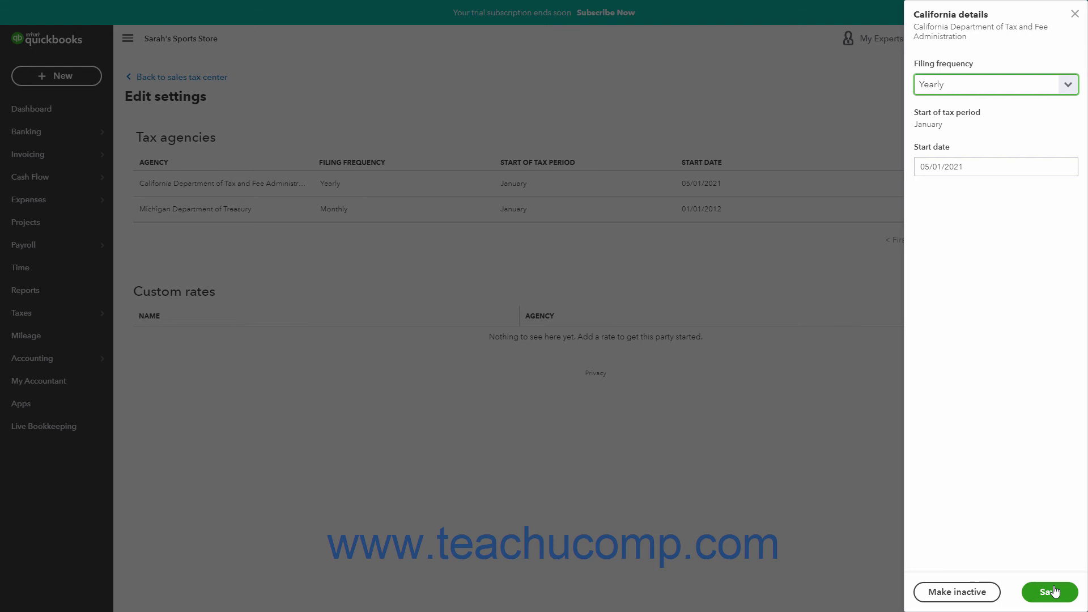
{"action": "left_click", "coordinate": [985, 592]}
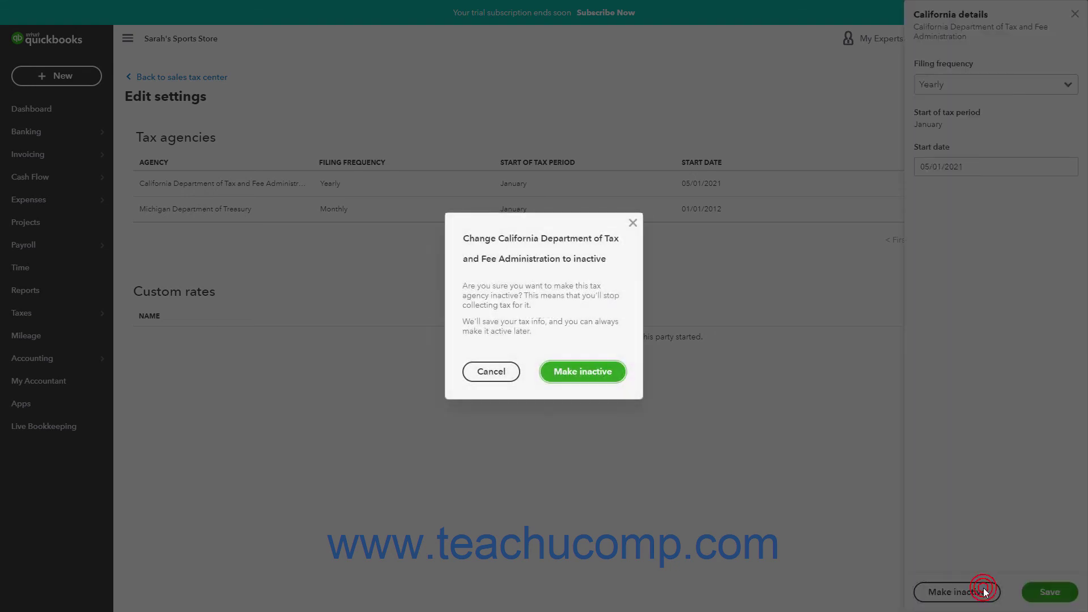
{"action": "left_click", "coordinate": [601, 379]}
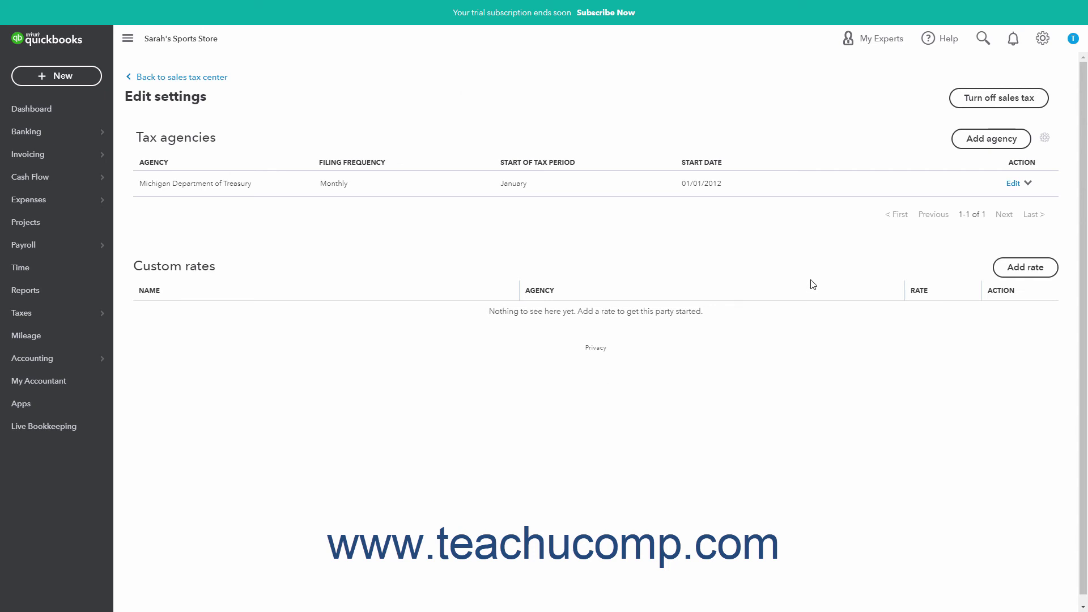
{"action": "left_click", "coordinate": [1029, 185]}
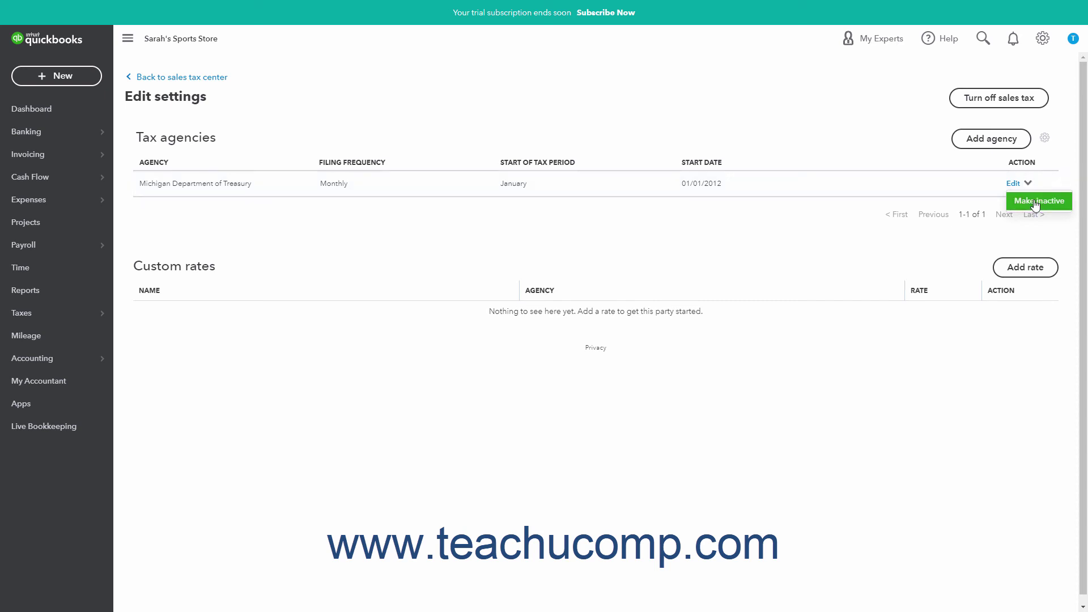
{"action": "left_click", "coordinate": [1034, 201]}
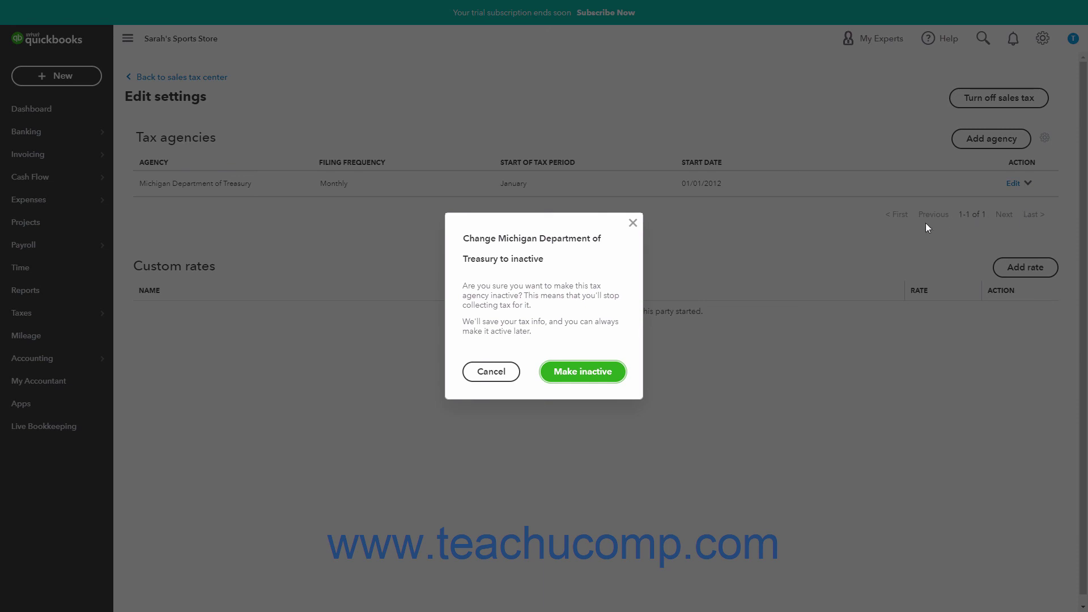
{"action": "left_click", "coordinate": [499, 373]}
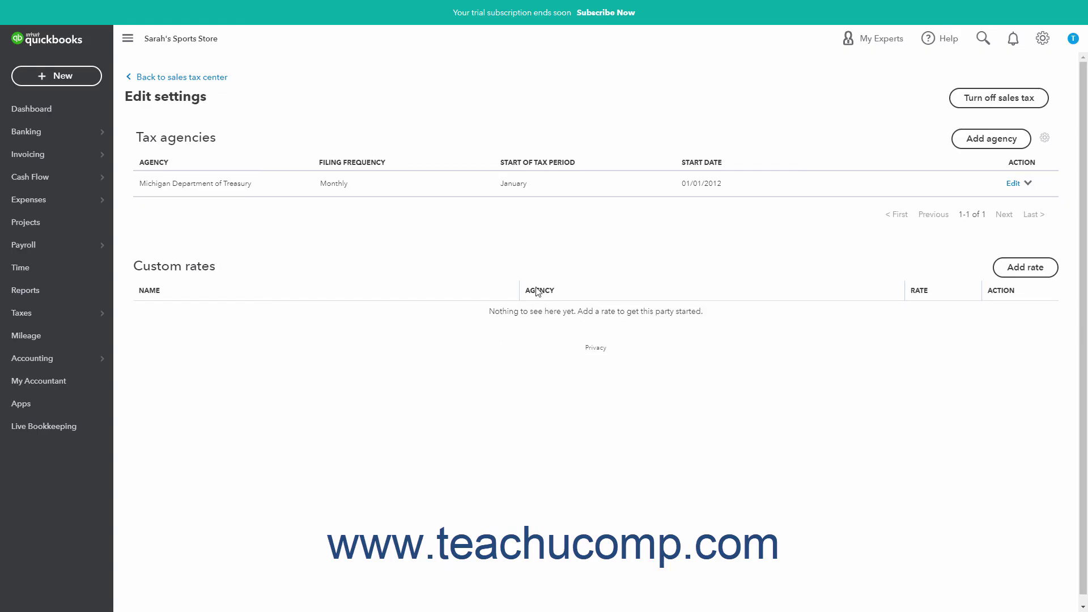
Include inactive agencies in the list and make the California agency active again.
{"action": "left_click", "coordinate": [1044, 140]}
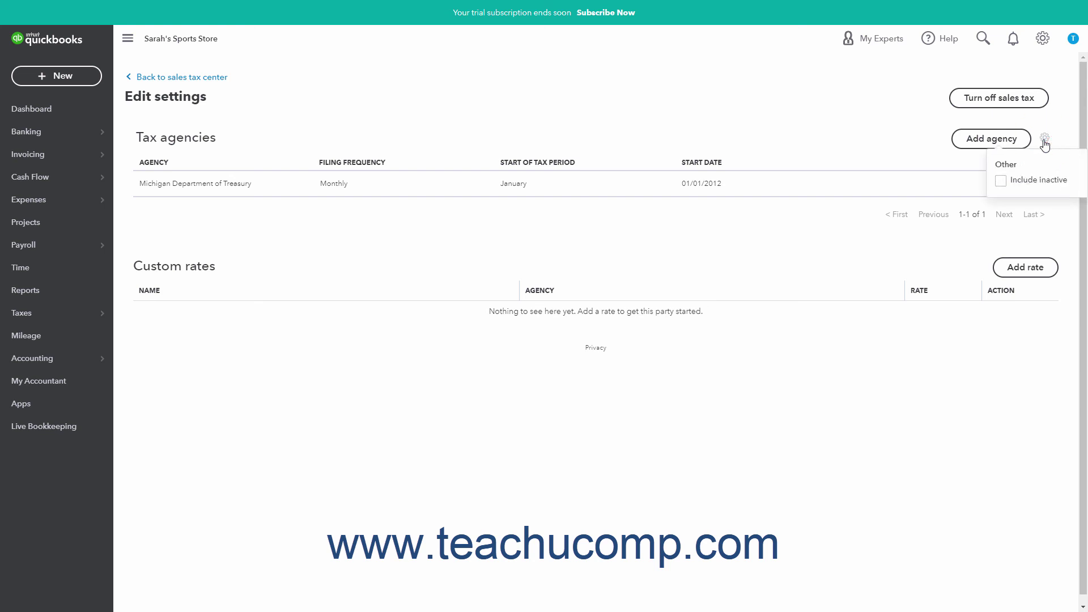
{"action": "left_click", "coordinate": [1001, 183]}
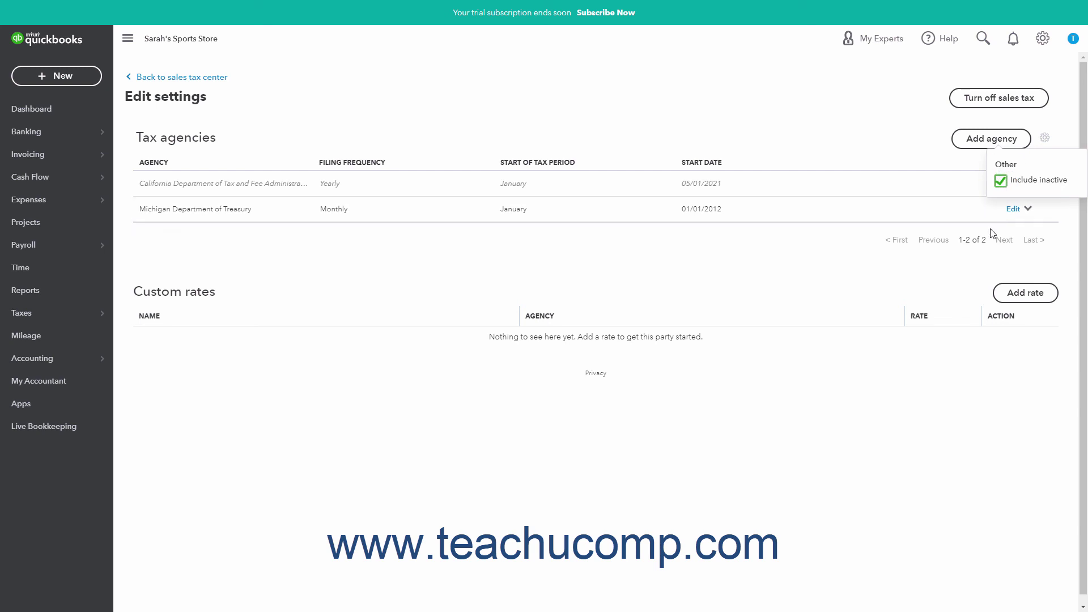
{"action": "left_click", "coordinate": [837, 149]}
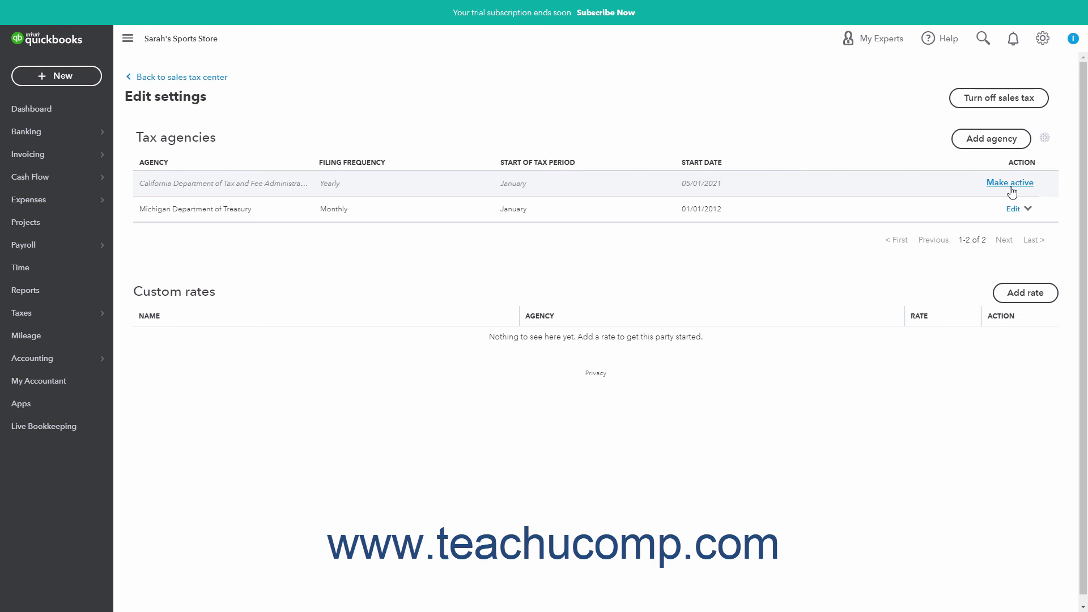
{"action": "left_click", "coordinate": [1011, 183]}
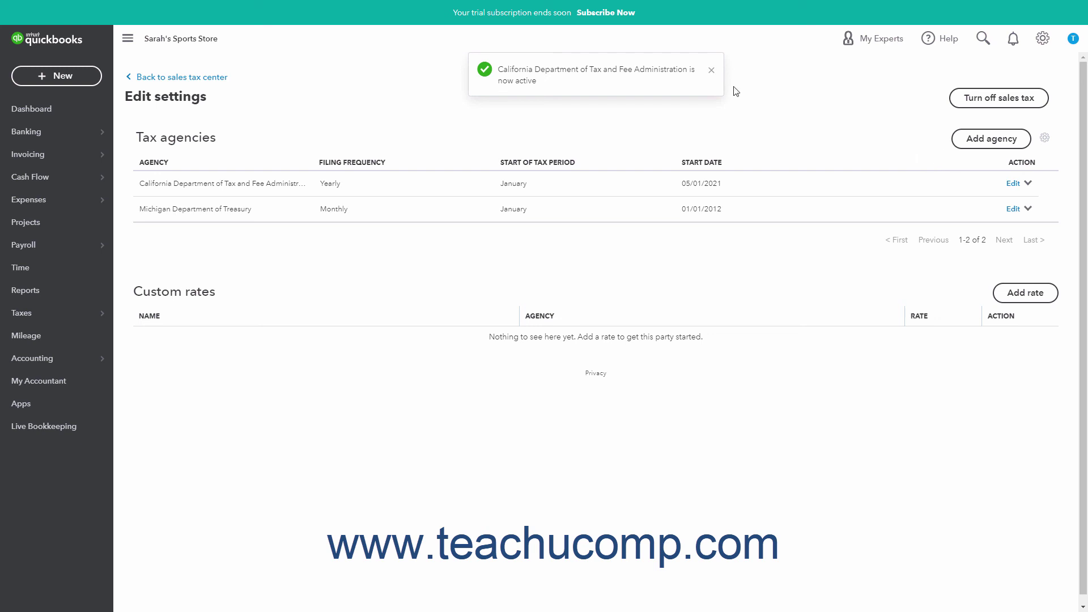
{"action": "left_click", "coordinate": [711, 70]}
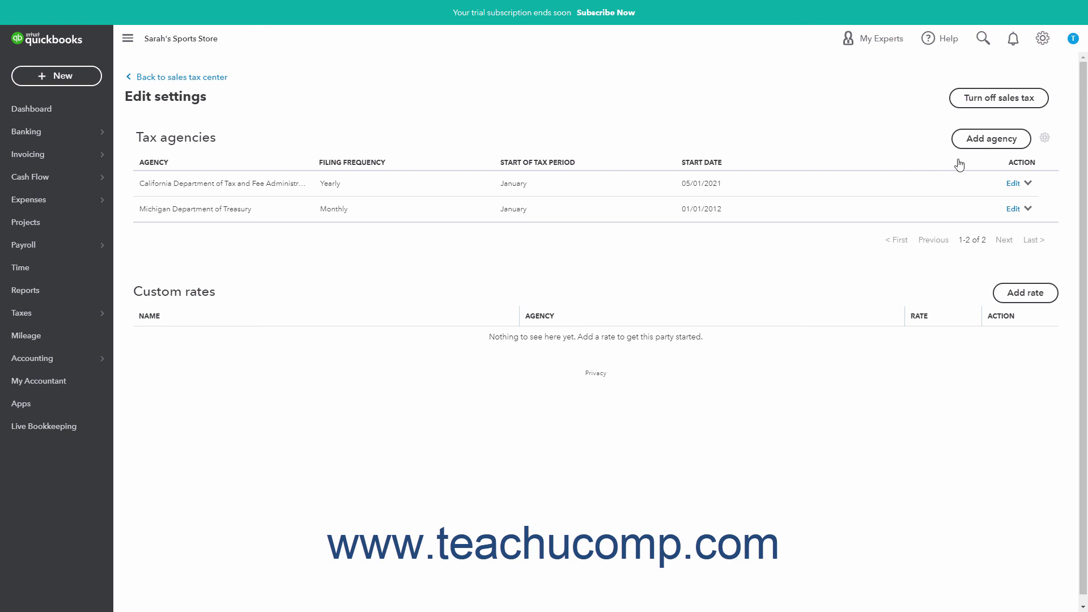
Turn the Include inactive option back off so only active agencies show.
{"action": "left_click", "coordinate": [1045, 140]}
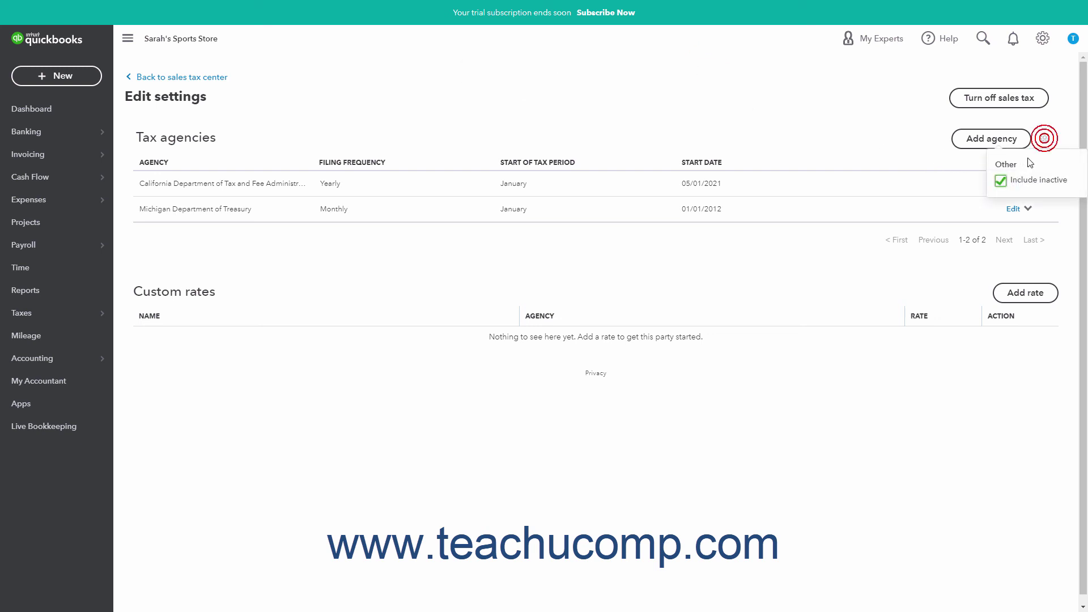
{"action": "left_click", "coordinate": [1000, 181]}
{"action": "left_click", "coordinate": [916, 150]}
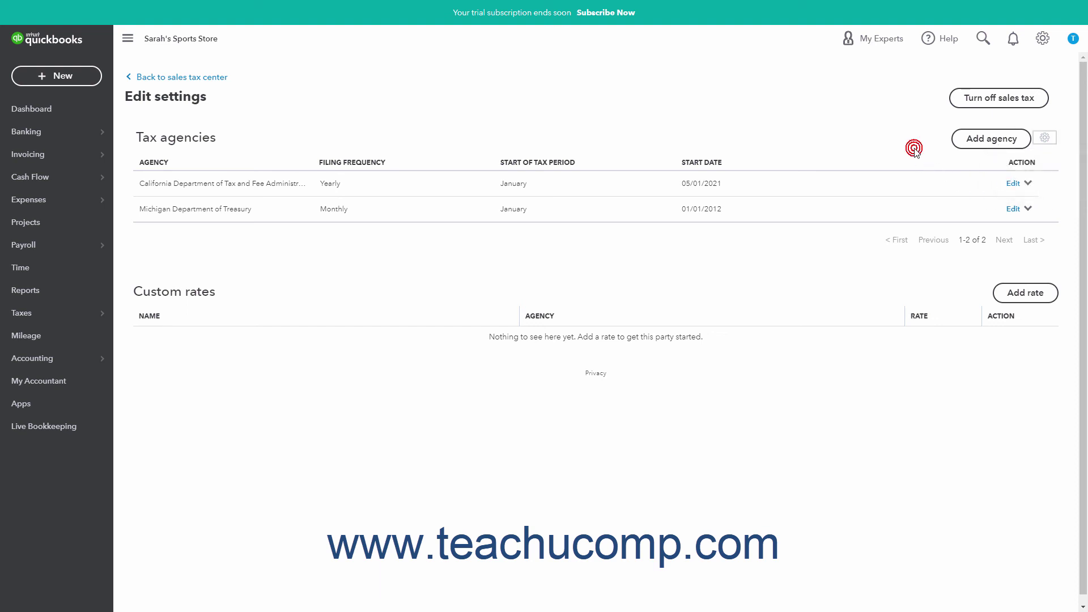